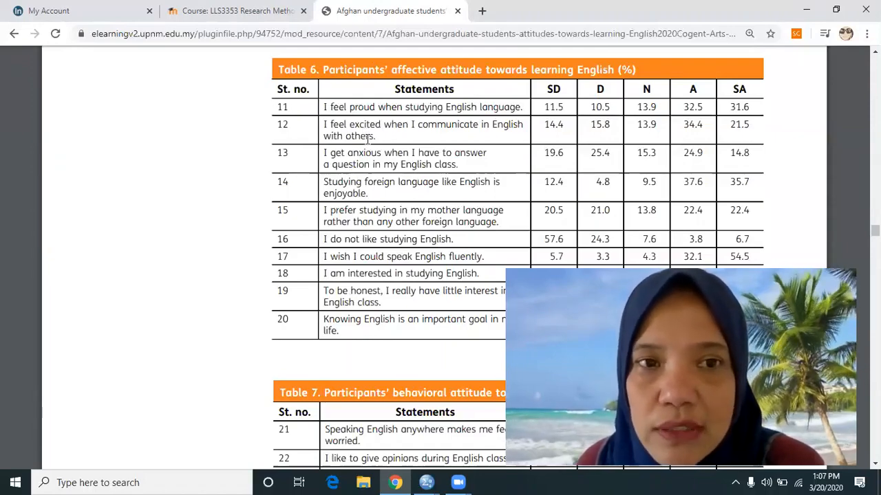
Examine the article's tables on affective and behavioral attitudes, the reliability of the three attitude aspects, and general attitude statistics.
{"action": "scroll", "coordinate": [426, 184], "scroll_direction": "up", "scroll_amount": 2}
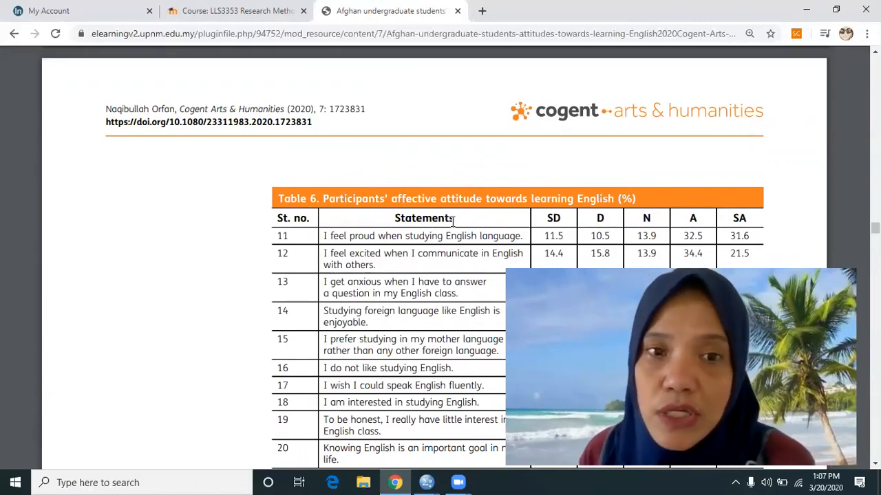
{"action": "scroll", "coordinate": [452, 220], "scroll_direction": "down", "scroll_amount": 6}
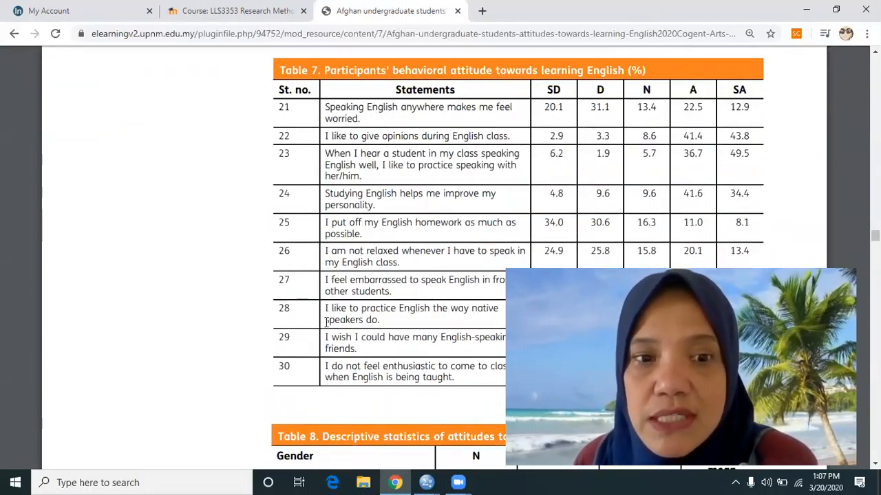
{"action": "scroll", "coordinate": [408, 222], "scroll_direction": "up", "scroll_amount": 2}
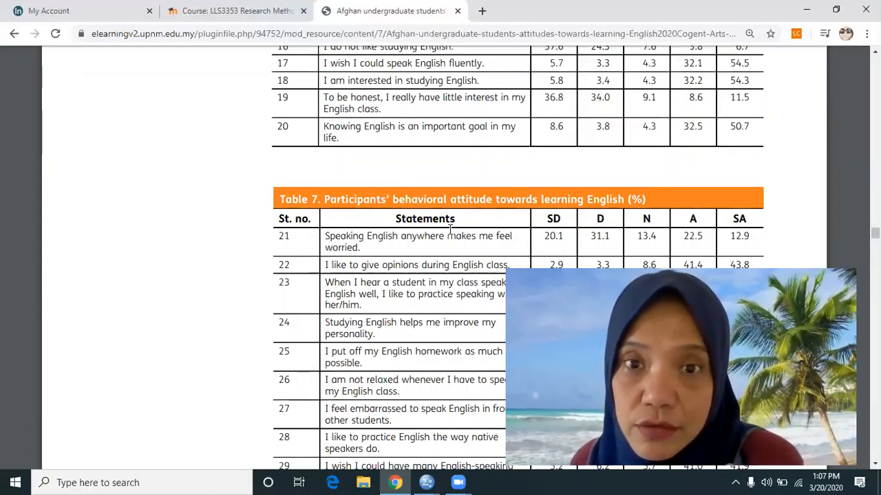
{"action": "scroll", "coordinate": [443, 232], "scroll_direction": "down", "scroll_amount": 6}
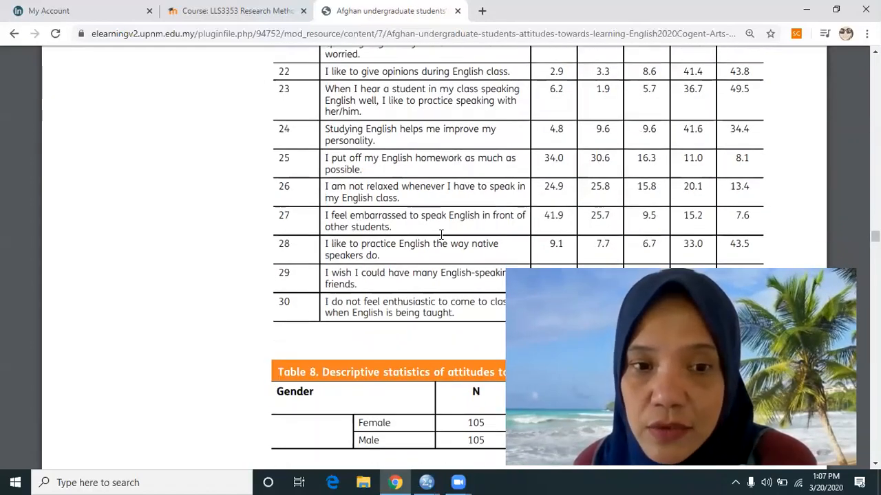
{"action": "scroll", "coordinate": [441, 236], "scroll_direction": "down", "scroll_amount": 4}
{"action": "scroll", "coordinate": [446, 232], "scroll_direction": "up", "scroll_amount": 15}
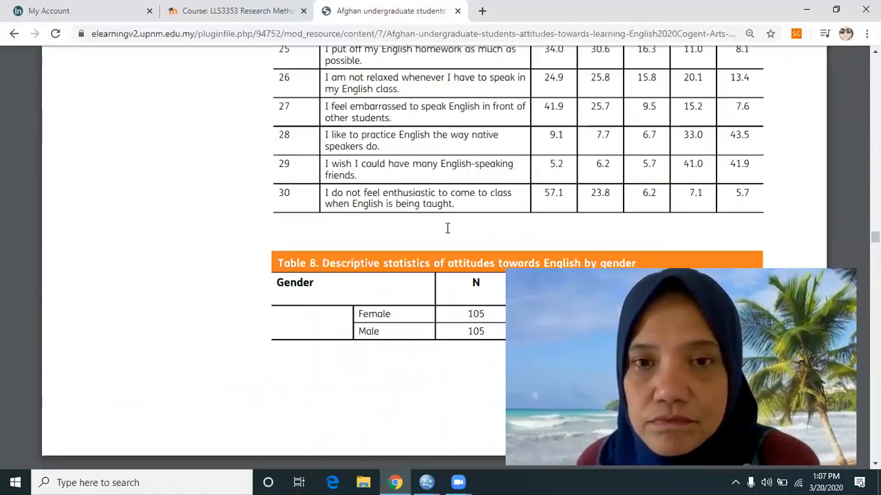
{"action": "scroll", "coordinate": [451, 229], "scroll_direction": "up", "scroll_amount": 15}
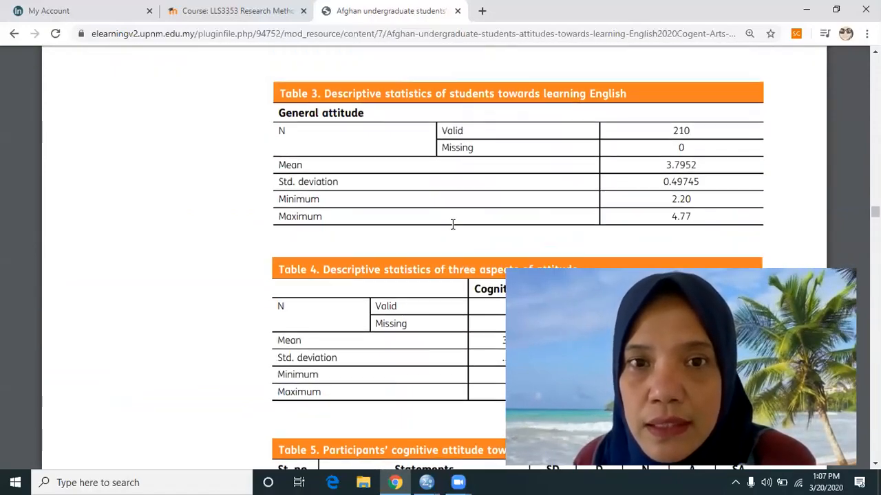
{"action": "scroll", "coordinate": [451, 222], "scroll_direction": "up", "scroll_amount": 2}
{"action": "scroll", "coordinate": [450, 218], "scroll_direction": "down", "scroll_amount": 2}
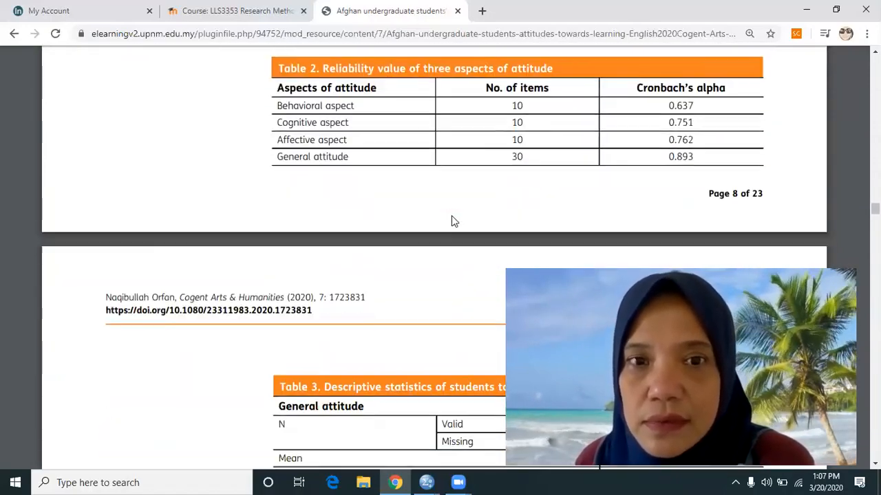
{"action": "scroll", "coordinate": [386, 234], "scroll_direction": "up", "scroll_amount": 1}
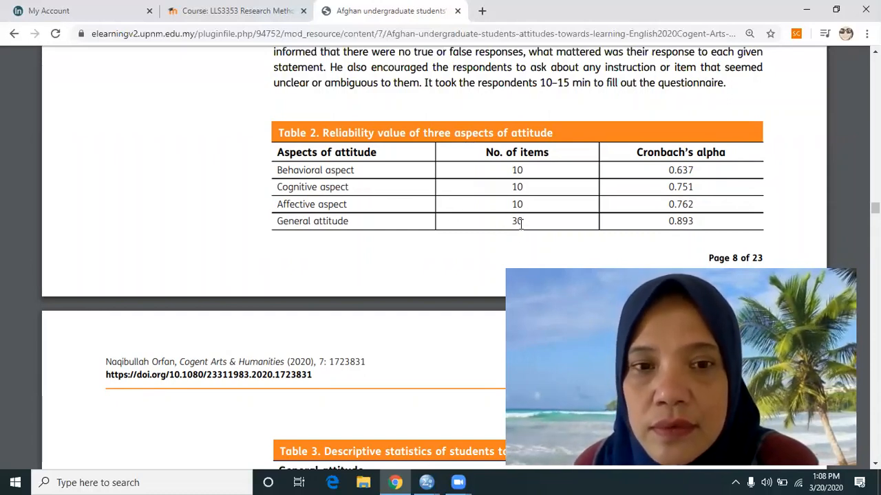
{"action": "scroll", "coordinate": [396, 211], "scroll_direction": "down", "scroll_amount": 3}
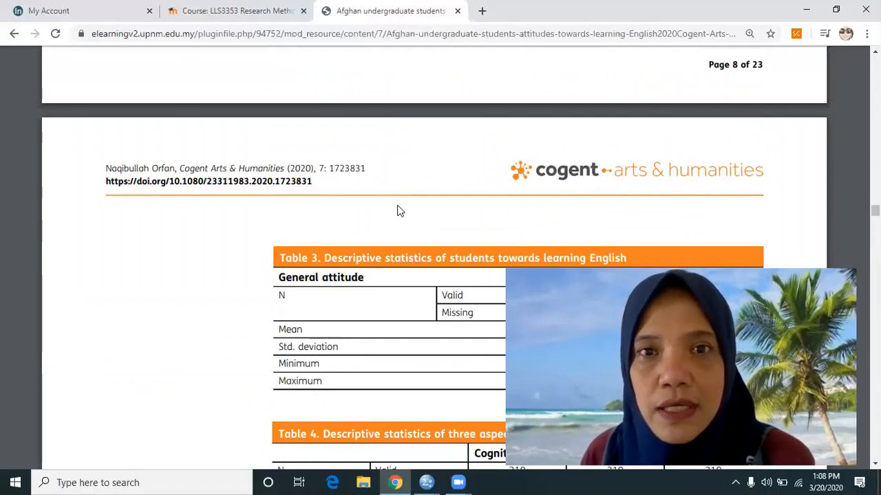
{"action": "scroll", "coordinate": [397, 210], "scroll_direction": "down", "scroll_amount": 1}
{"action": "scroll", "coordinate": [397, 210], "scroll_direction": "up", "scroll_amount": 2}
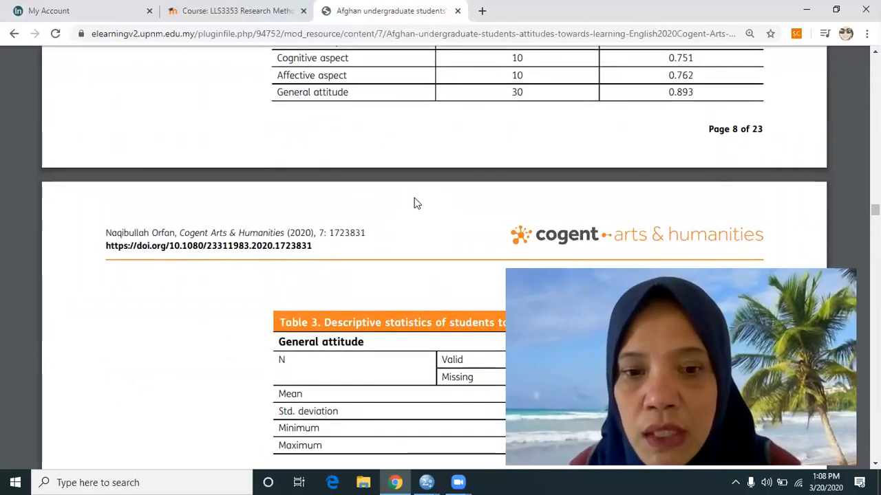
Switch to the SPSS dataset Attitude in English learning_1.sav and review its variable definitions from Age through the B, C and D items to generalA.
{"action": "left_click", "coordinate": [427, 480]}
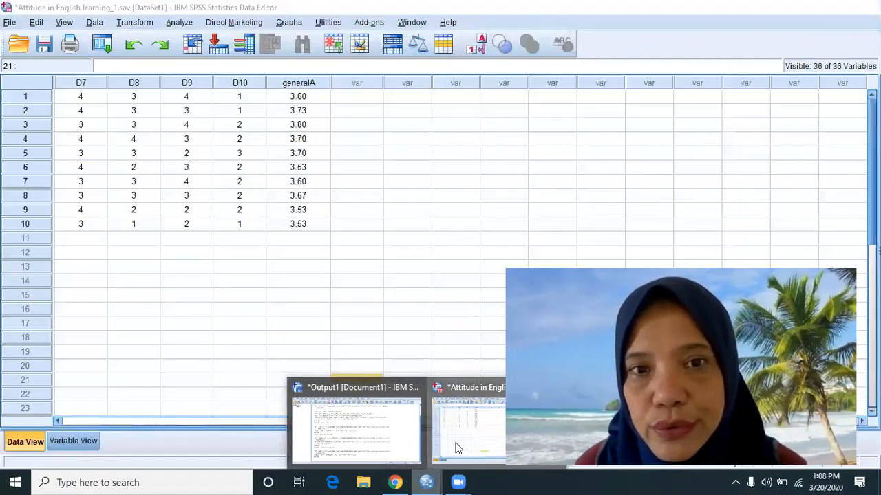
{"action": "left_click", "coordinate": [456, 444]}
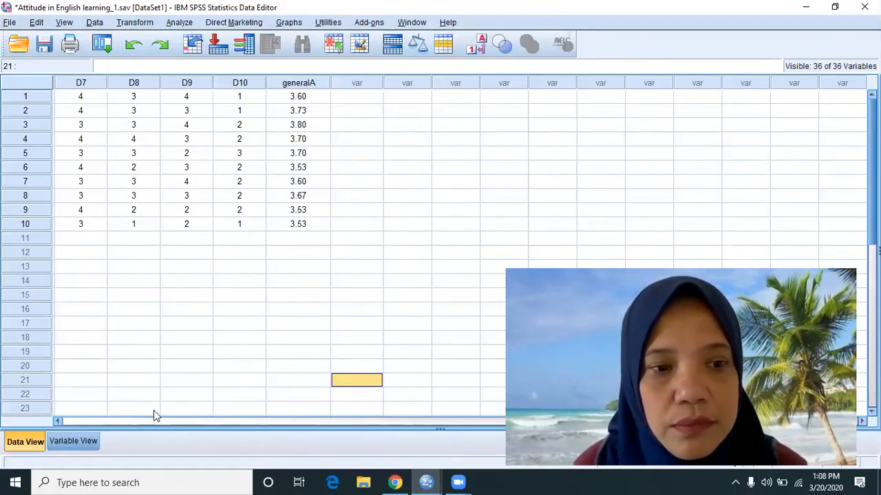
{"action": "left_click", "coordinate": [75, 445]}
{"action": "scroll", "coordinate": [81, 423], "scroll_direction": "up", "scroll_amount": 7}
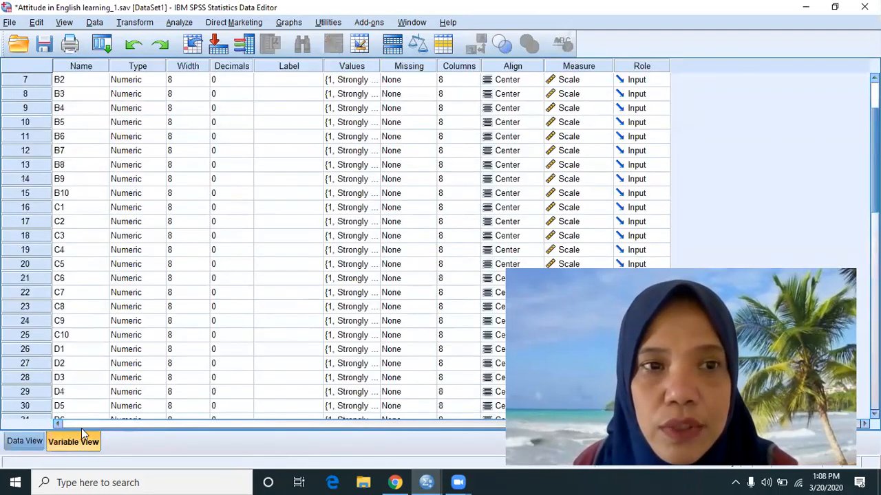
{"action": "scroll", "coordinate": [81, 427], "scroll_direction": "up", "scroll_amount": 2}
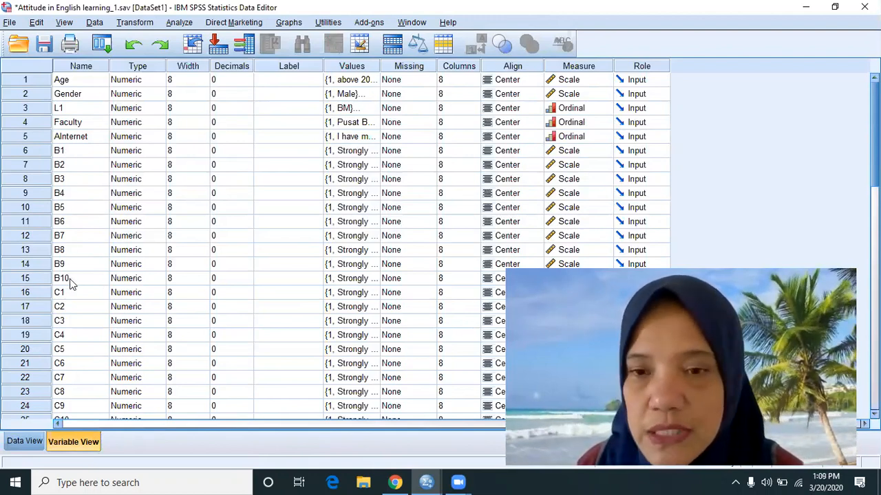
{"action": "scroll", "coordinate": [72, 284], "scroll_direction": "down", "scroll_amount": 2}
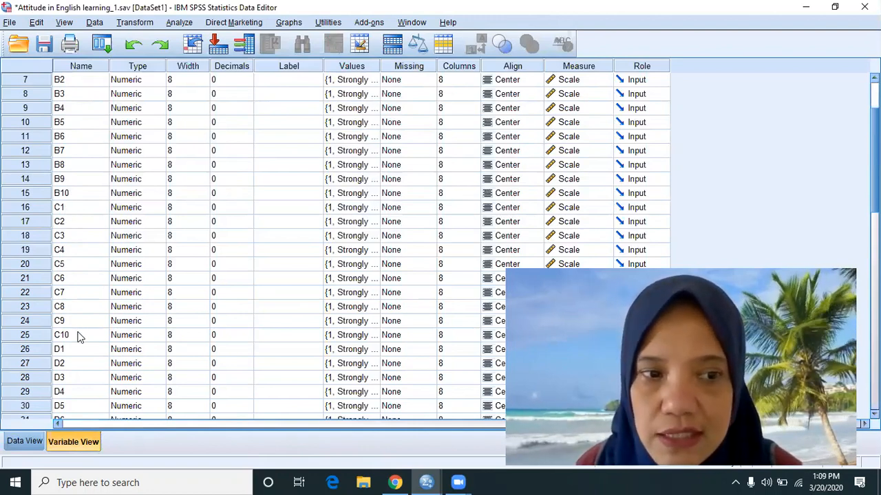
{"action": "scroll", "coordinate": [79, 327], "scroll_direction": "down", "scroll_amount": 2}
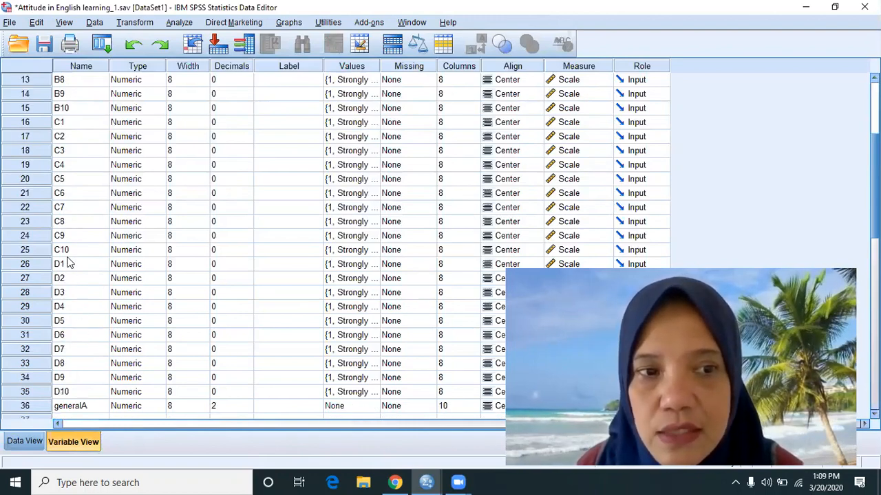
{"action": "scroll", "coordinate": [89, 379], "scroll_direction": "up", "scroll_amount": 4}
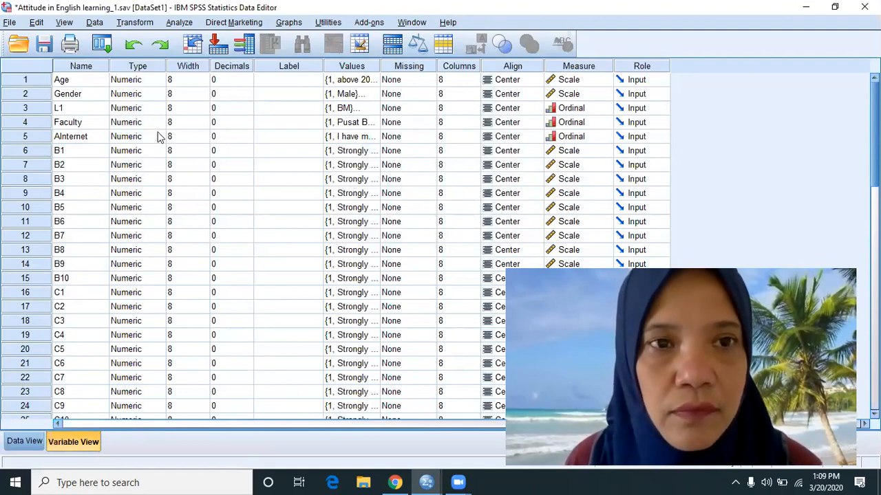
Start a Compute Variable calculation and name the target variable cognitiveA.
{"action": "left_click", "coordinate": [134, 22]}
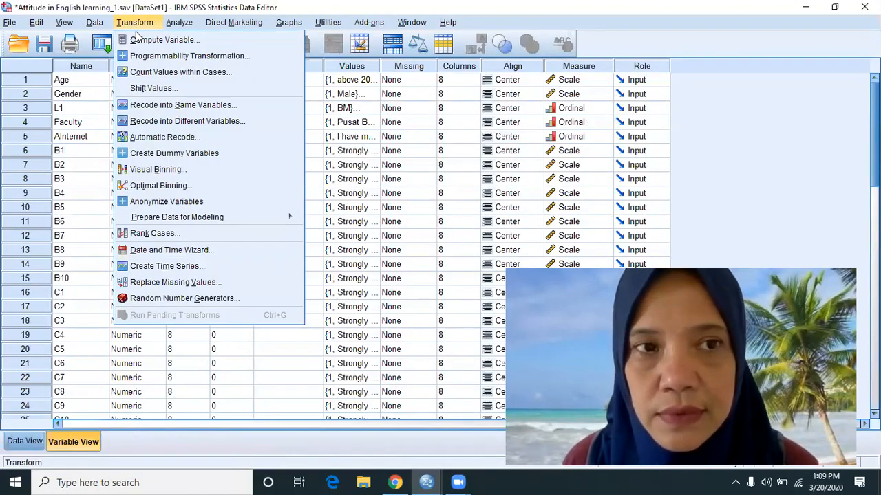
{"action": "left_click", "coordinate": [142, 41]}
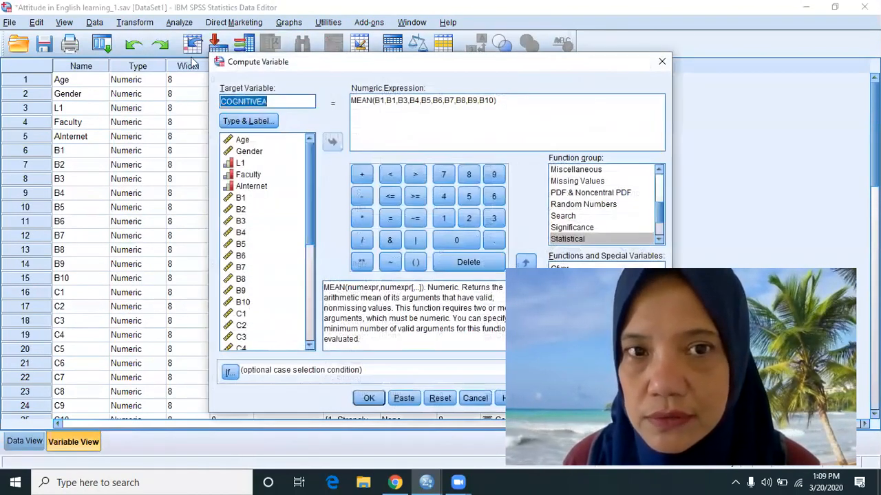
{"action": "left_click", "coordinate": [272, 101]}
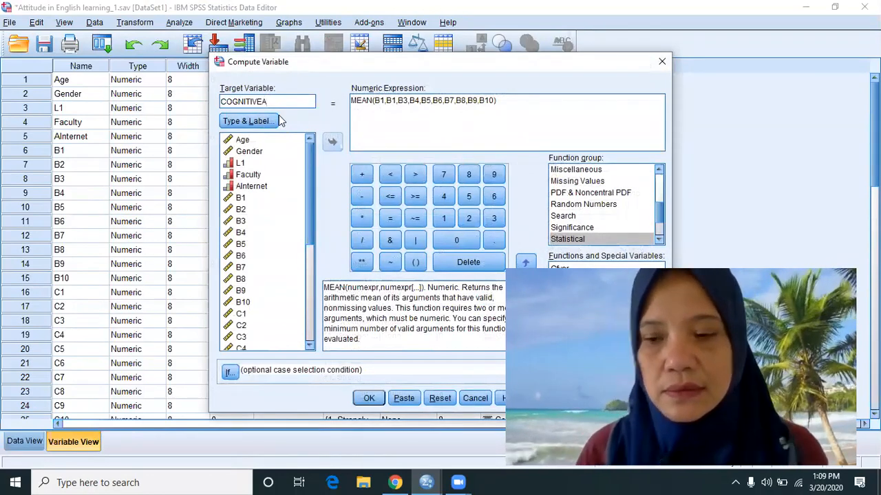
{"action": "key", "text": "BackSpace"}
{"action": "key", "text": "BackSpace"}
{"action": "key", "text": "BackSpace"}
{"action": "key", "text": "BackSpace"}
{"action": "key", "text": "BackSpace"}
{"action": "key", "text": "BackSpace"}
{"action": "key", "text": "BackSpace"}
{"action": "key", "text": "BackSpace"}
{"action": "key", "text": "BackSpace"}
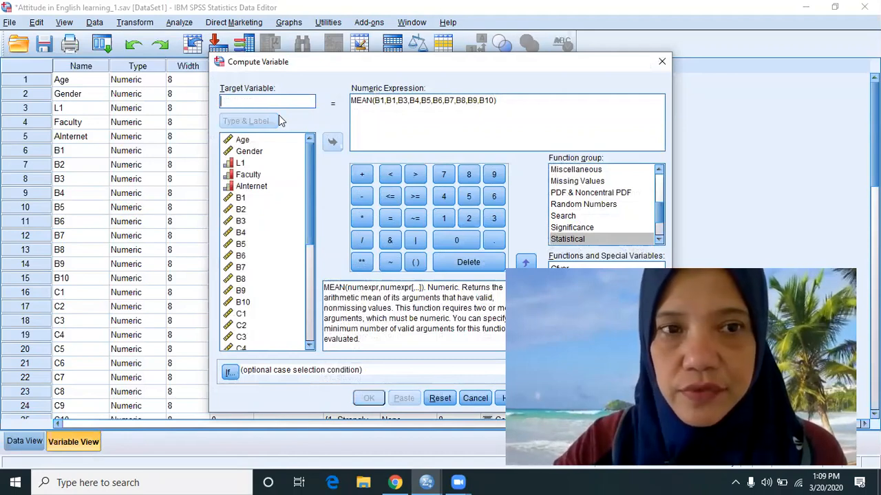
{"action": "type", "text": "c"}
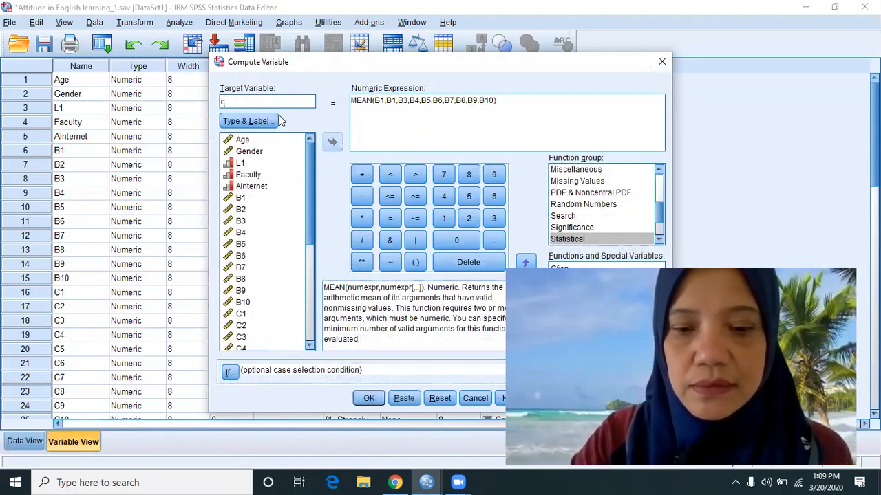
{"action": "type", "text": "ognit"}
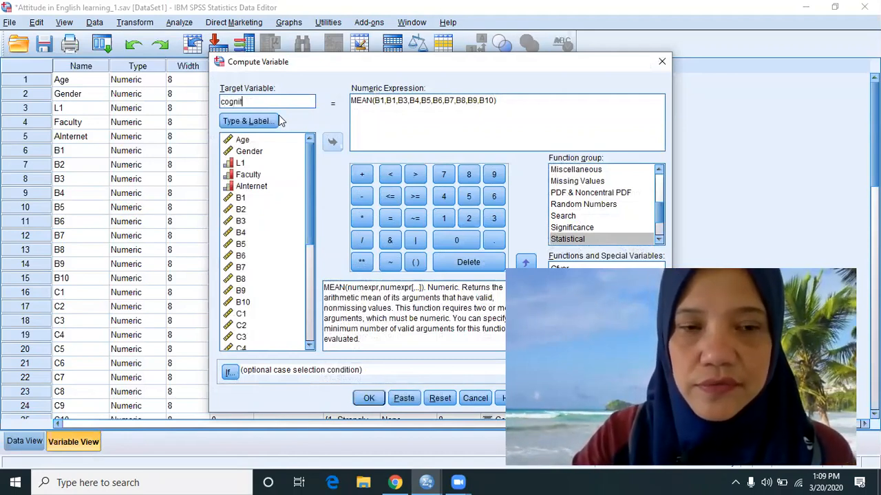
{"action": "type", "text": "i"}
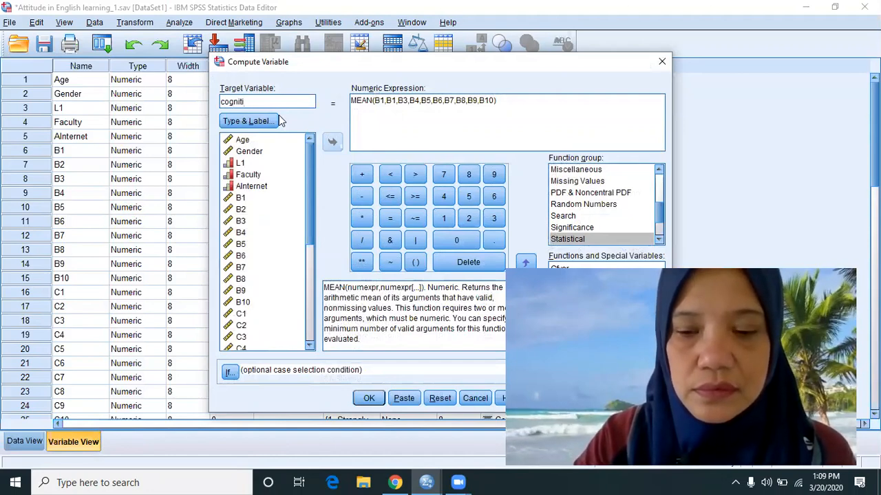
{"action": "type", "text": "veA"}
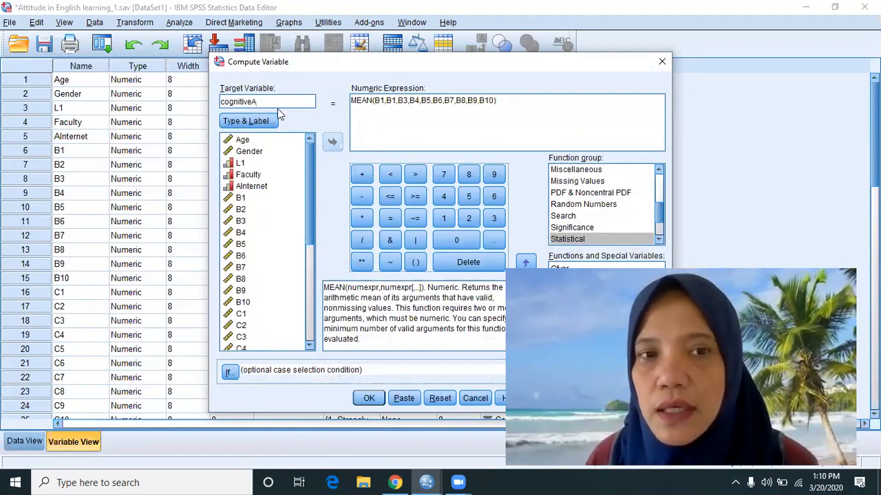
Clear the entire existing MEAN formula from the numeric expression.
{"action": "left_click", "coordinate": [509, 100]}
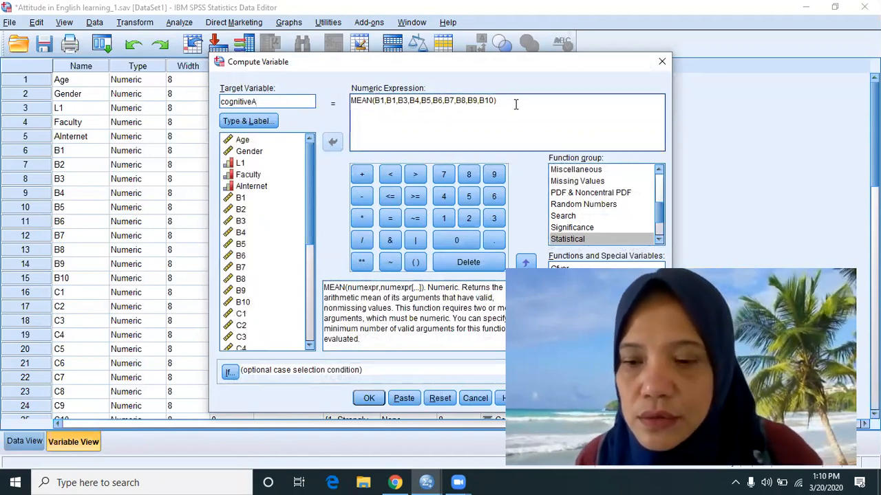
{"action": "key", "text": "BackSpace"}
{"action": "key", "text": "BackSpace"}
{"action": "key", "text": "BackSpace"}
{"action": "key", "text": "BackSpace"}
{"action": "key", "text": "BackSpace"}
{"action": "key", "text": "BackSpace"}
{"action": "key", "text": "BackSpace"}
{"action": "key", "text": "BackSpace"}
{"action": "key", "text": "BackSpace"}
{"action": "key", "text": "BackSpace"}
{"action": "key", "text": "BackSpace"}
{"action": "key", "text": "BackSpace"}
{"action": "key", "text": "BackSpace"}
{"action": "key", "text": "BackSpace"}
{"action": "key", "text": "BackSpace"}
{"action": "key", "text": "BackSpace"}
{"action": "key", "text": "BackSpace"}
{"action": "key", "text": "BackSpace"}
{"action": "key", "text": "BackSpace"}
{"action": "key", "text": "BackSpace"}
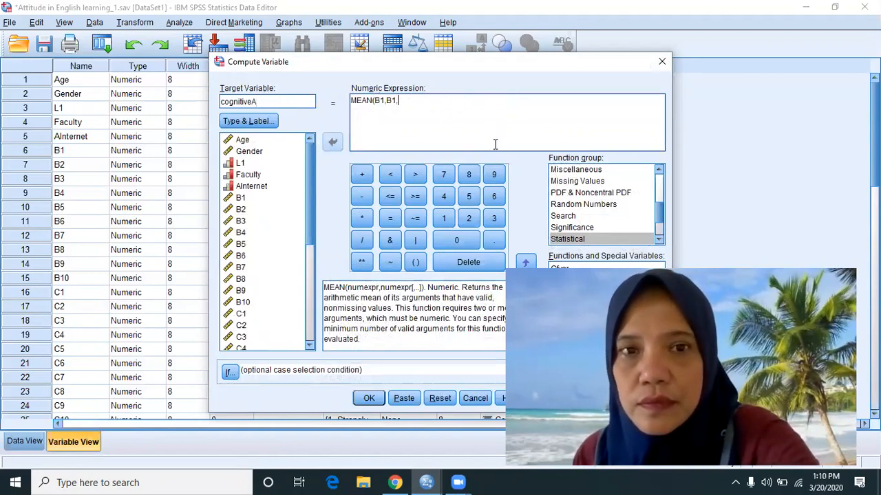
{"action": "key", "text": "BackSpace"}
{"action": "key", "text": "BackSpace"}
{"action": "key", "text": "BackSpace"}
{"action": "key", "text": "BackSpace"}
{"action": "key", "text": "BackSpace"}
{"action": "key", "text": "BackSpace"}
{"action": "key", "text": "BackSpace"}
{"action": "key", "text": "BackSpace"}
{"action": "key", "text": "BackSpace"}
{"action": "key", "text": "BackSpace"}
{"action": "key", "text": "BackSpace"}
{"action": "key", "text": "BackSpace"}
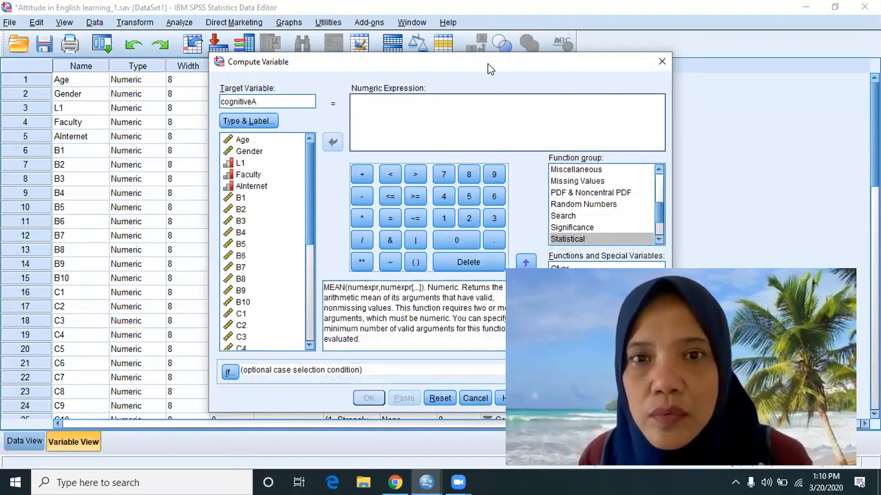
Insert the Mean function from the Statistical function group into the numeric expression.
{"action": "left_click_drag", "start_coordinate": [331, 61], "coordinate": [165, 32]}
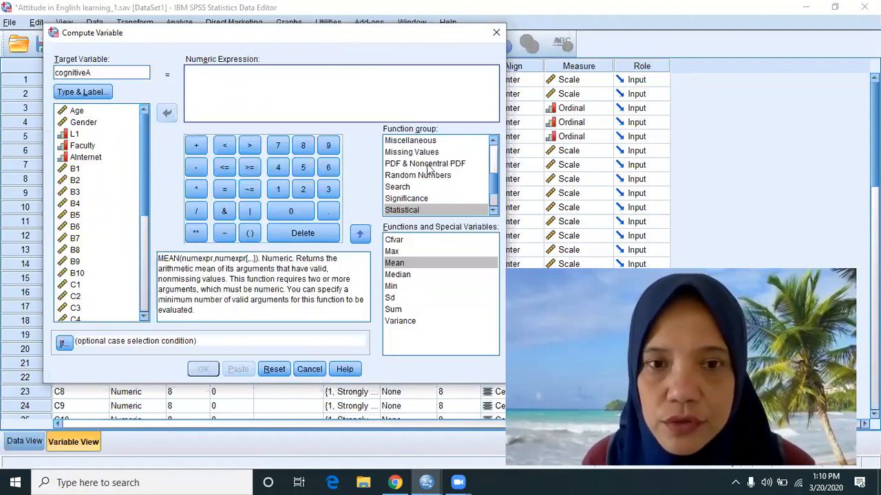
{"action": "left_click", "coordinate": [424, 210]}
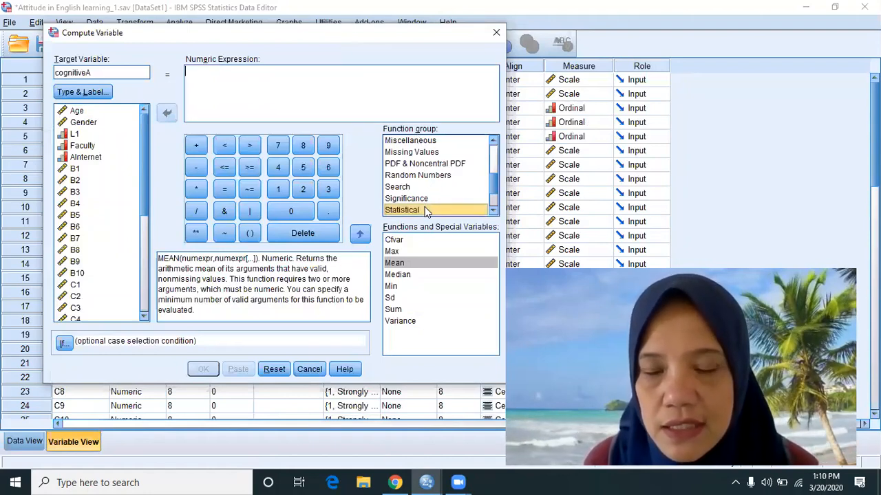
{"action": "left_click", "coordinate": [404, 264]}
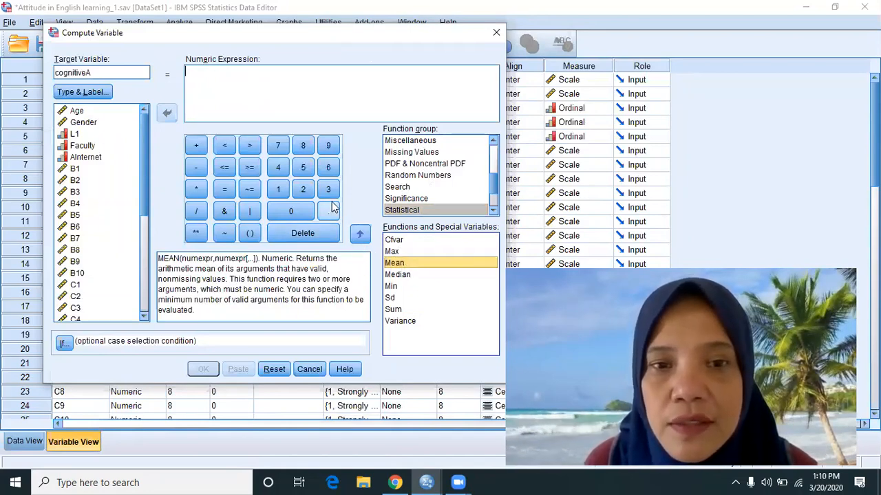
{"action": "left_click", "coordinate": [361, 234]}
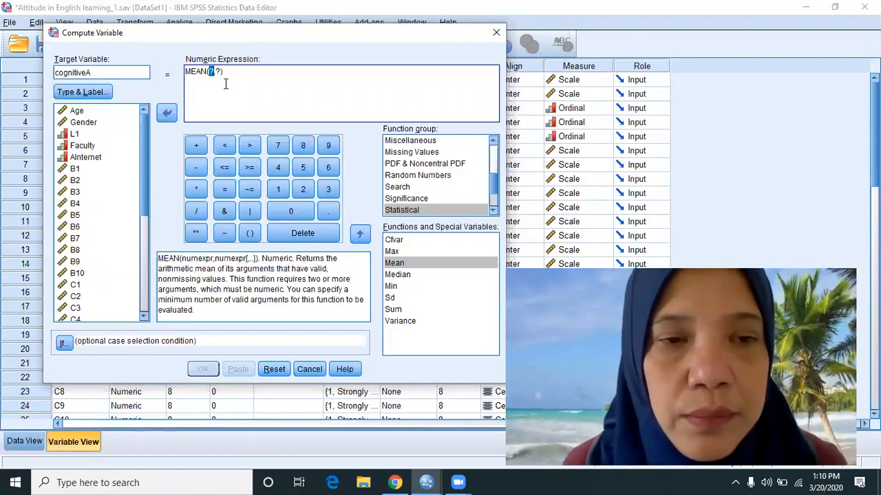
Insert B1, B2 and B3 as comma-separated arguments of the MEAN function.
{"action": "left_click", "coordinate": [76, 170]}
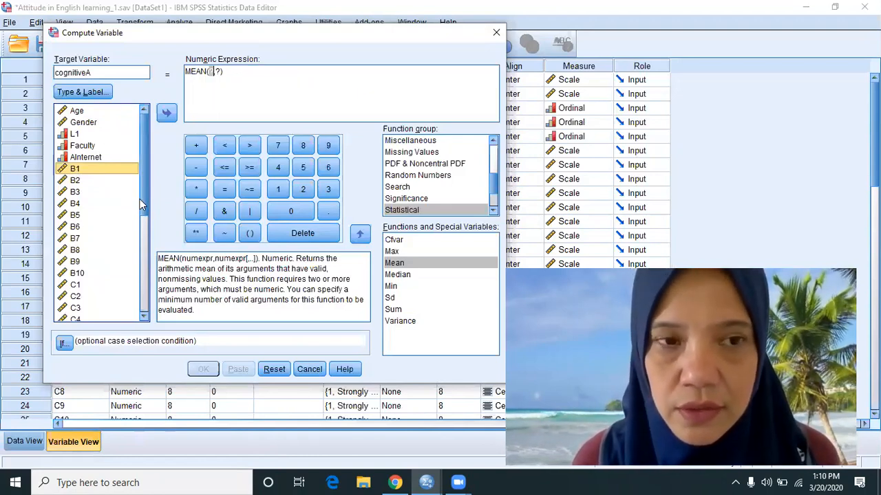
{"action": "left_click", "coordinate": [166, 114]}
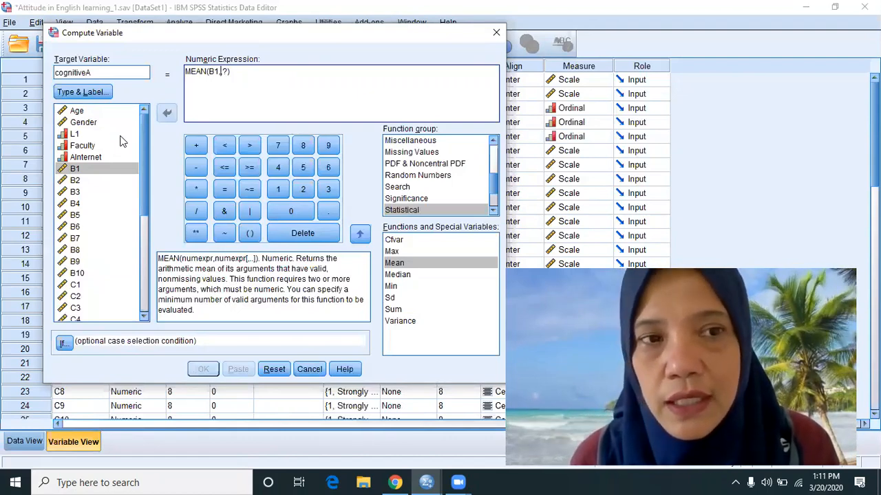
{"action": "left_click", "coordinate": [82, 181]}
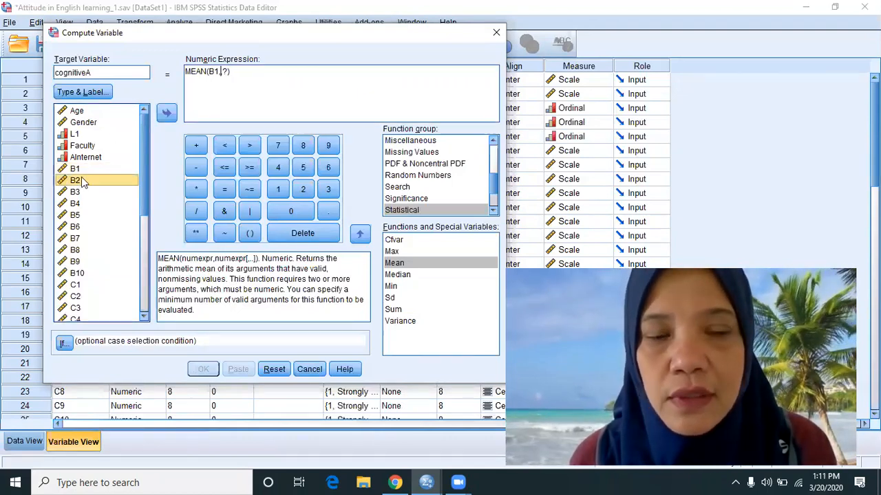
{"action": "left_click", "coordinate": [167, 113]}
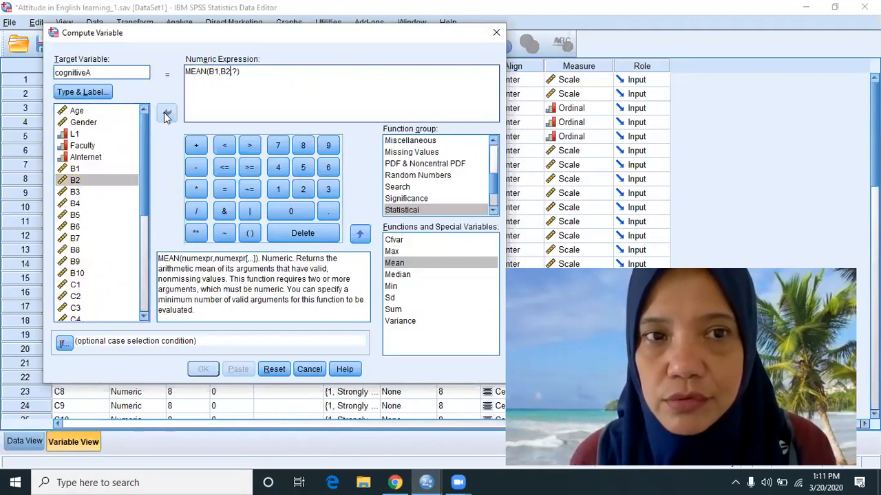
{"action": "type", "text": ","}
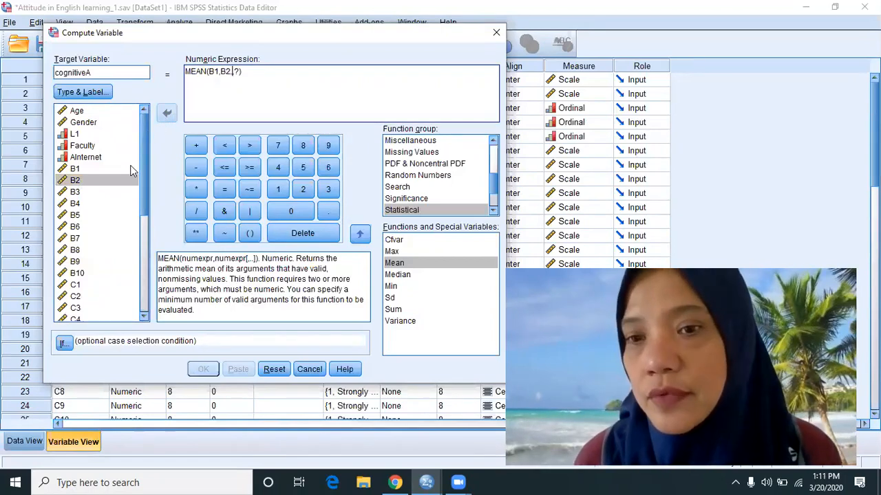
{"action": "left_click", "coordinate": [69, 194]}
{"action": "left_click", "coordinate": [162, 123]}
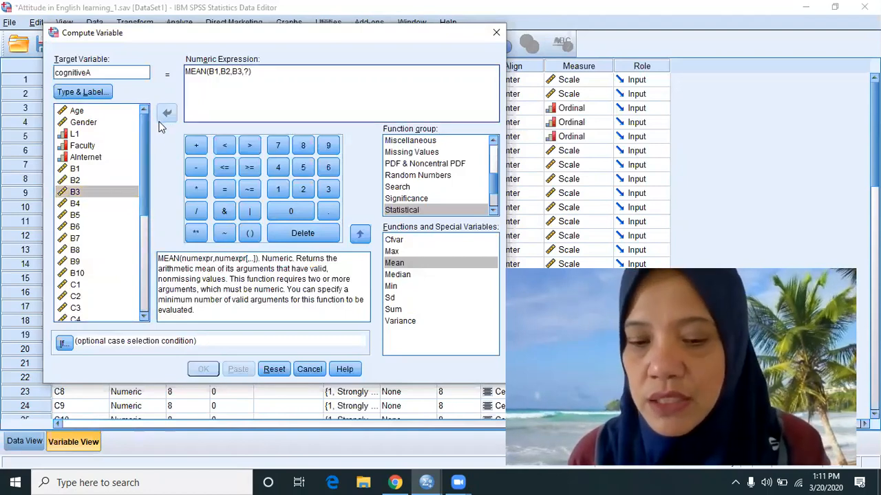
{"action": "type", "text": ","}
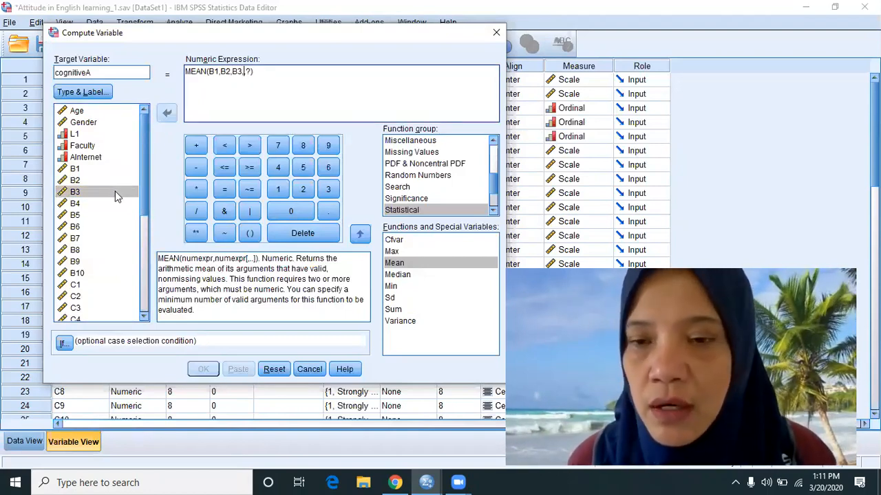
Add B4, B5, B6 and B7 to the MEAN arguments, separated by commas.
{"action": "left_click", "coordinate": [85, 205]}
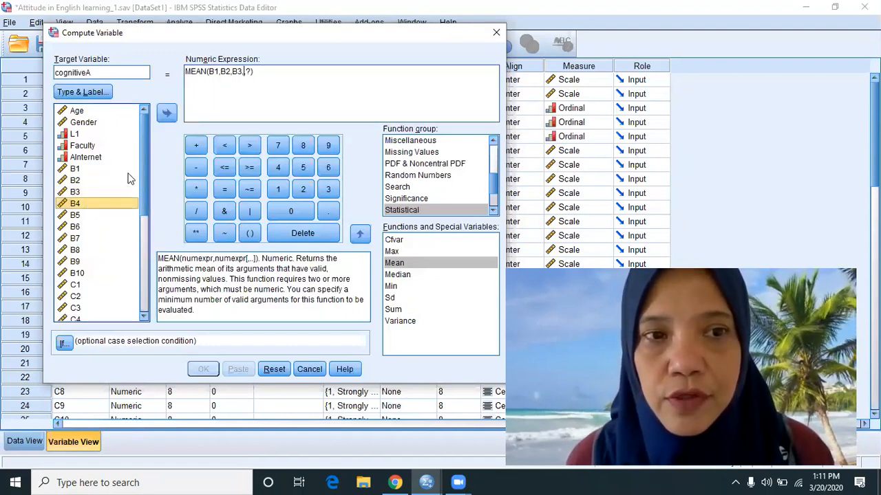
{"action": "left_click", "coordinate": [158, 116]}
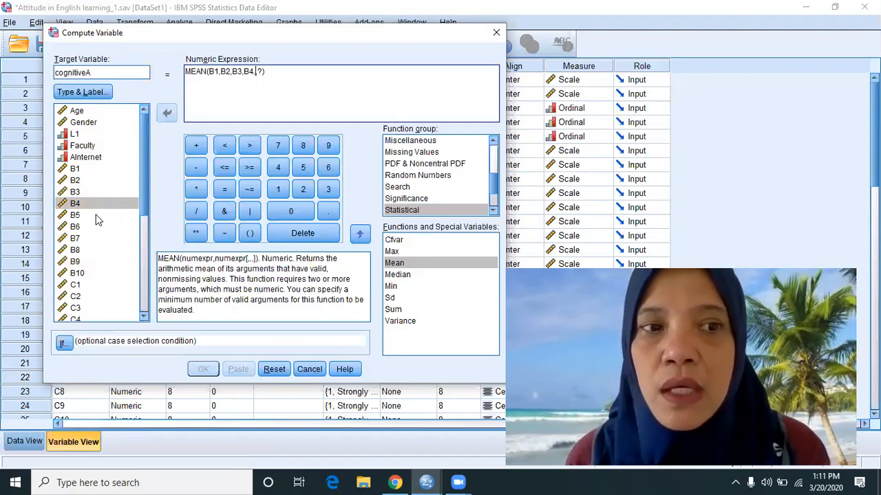
{"action": "left_click", "coordinate": [100, 215]}
{"action": "left_click", "coordinate": [161, 117]}
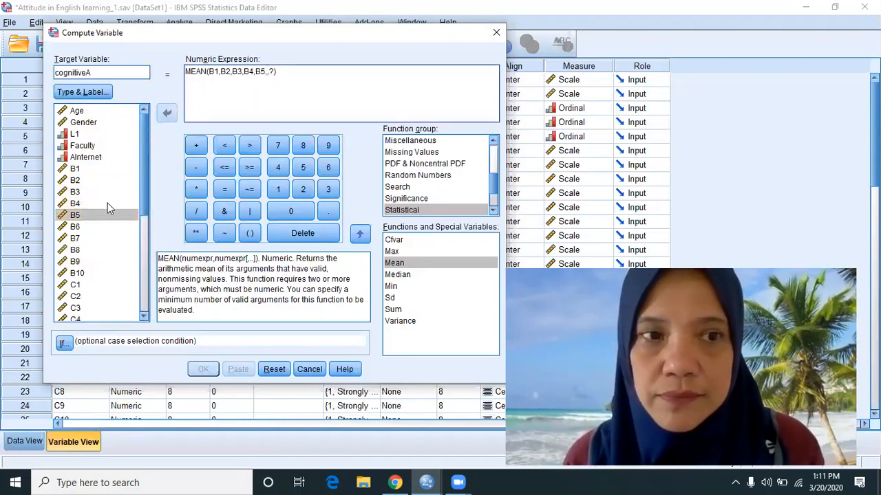
{"action": "left_click", "coordinate": [89, 226]}
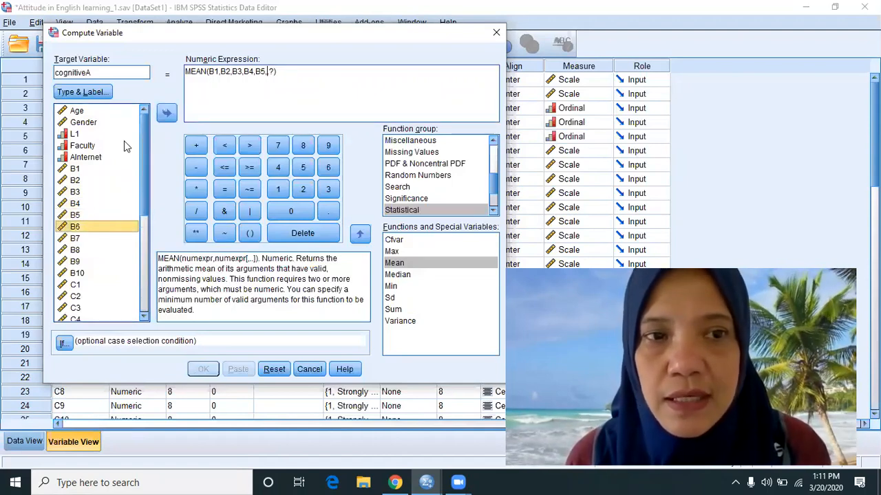
{"action": "left_click", "coordinate": [165, 114]}
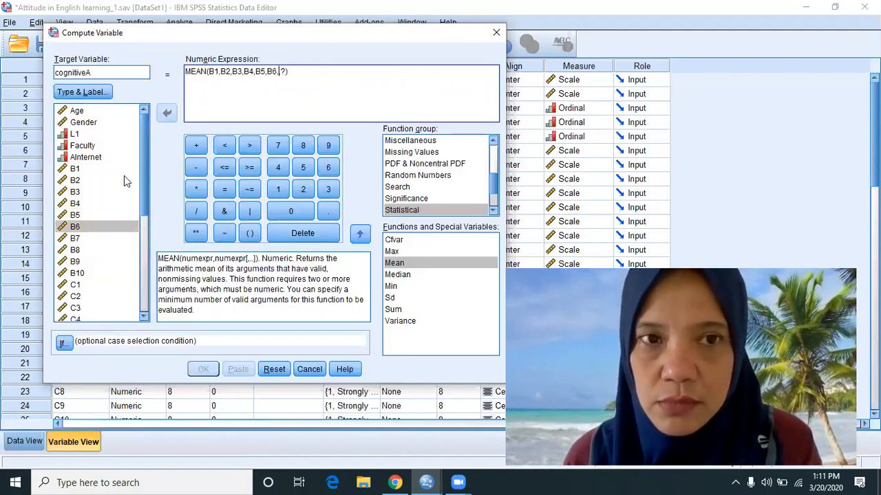
{"action": "left_click", "coordinate": [81, 241]}
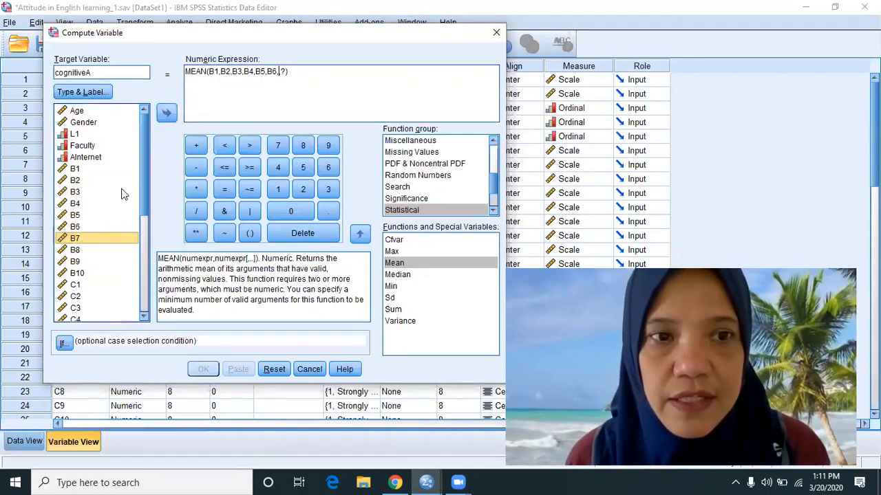
{"action": "left_click", "coordinate": [163, 116]}
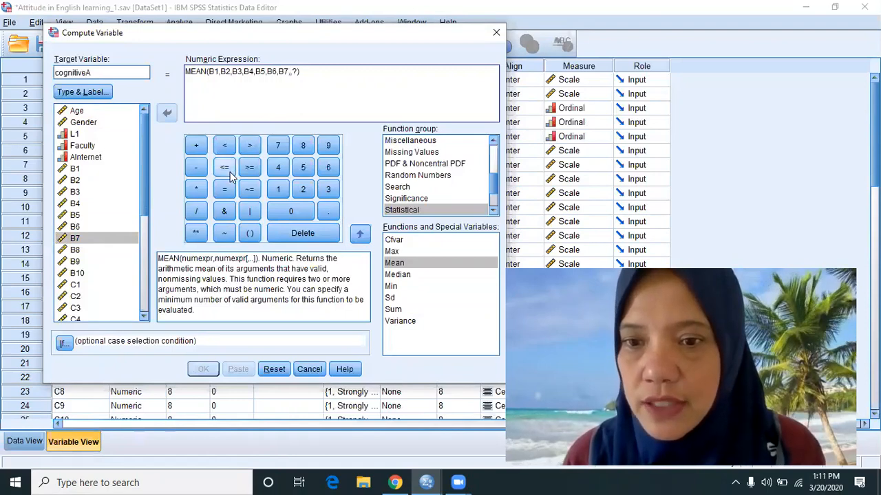
Add B8, B9 and B10 as the last arguments of the MEAN formula.
{"action": "left_click", "coordinate": [85, 249]}
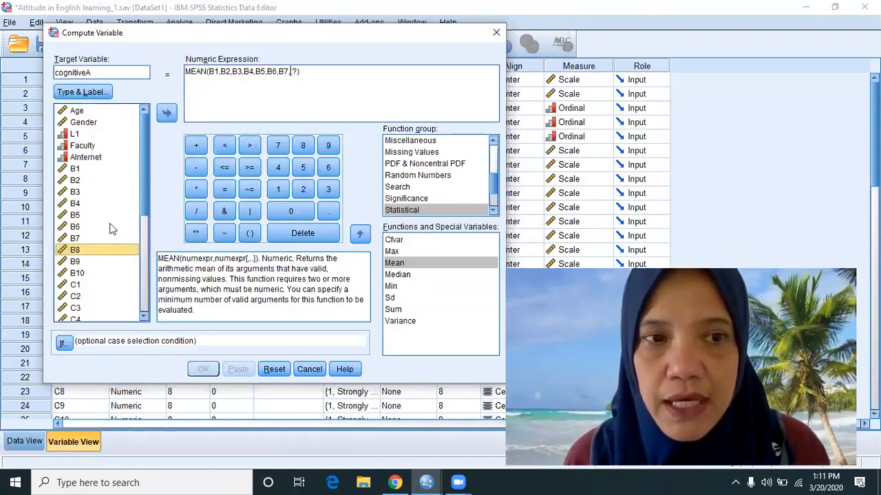
{"action": "left_click", "coordinate": [168, 118]}
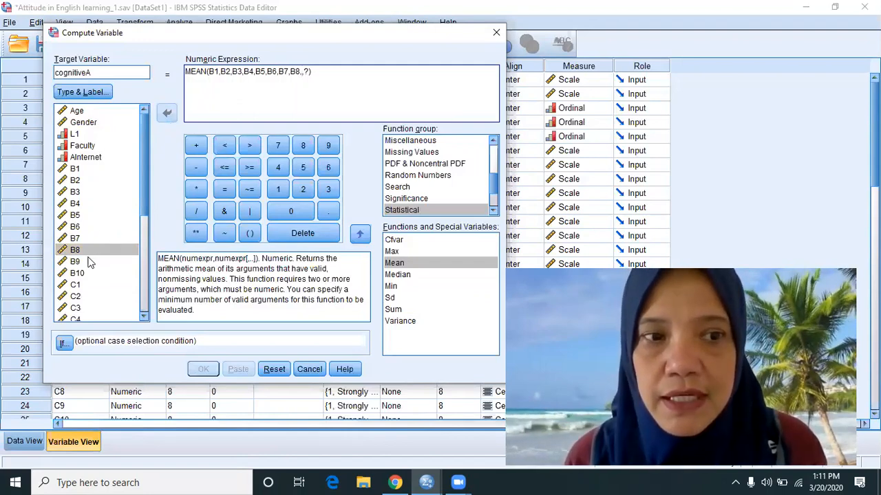
{"action": "left_click_drag", "start_coordinate": [90, 260], "coordinate": [90, 265]}
{"action": "left_click", "coordinate": [166, 113]}
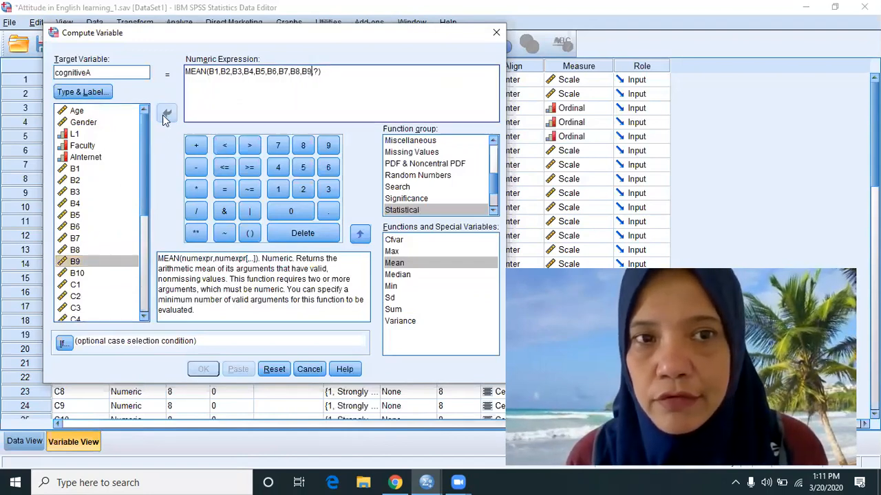
{"action": "type", "text": ","}
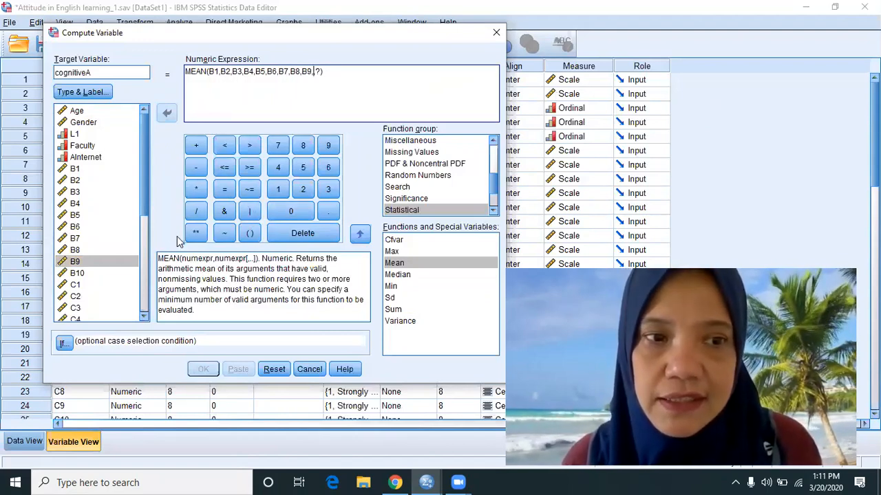
{"action": "left_click", "coordinate": [77, 273]}
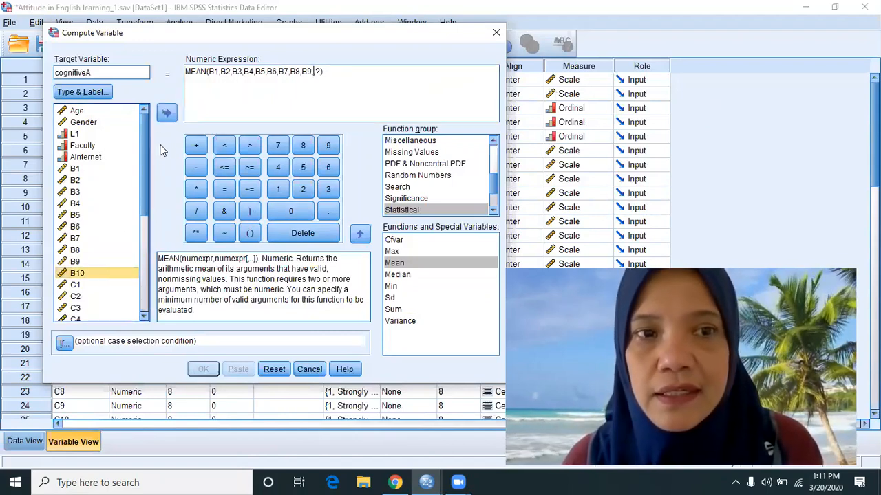
{"action": "left_click", "coordinate": [165, 114]}
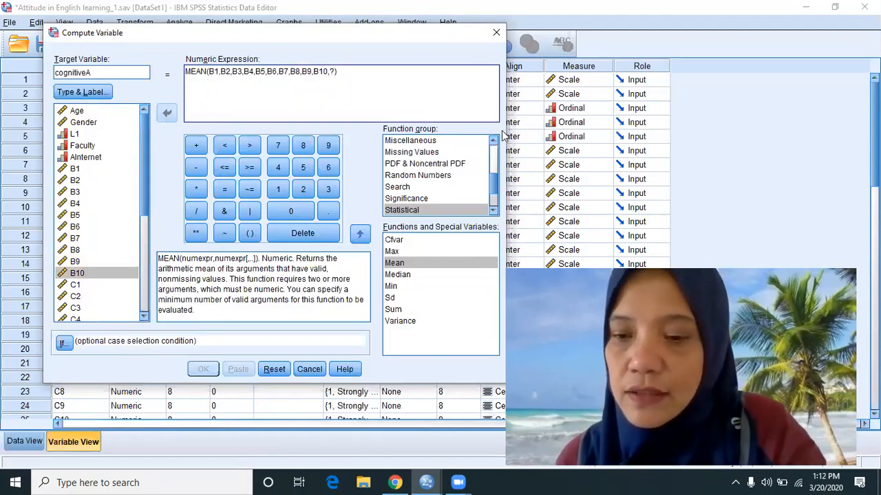
Remove the leftover comma and question mark after B10 and run the cognitiveA computation.
{"action": "key", "text": "Delete"}
{"action": "key", "text": "Delete"}
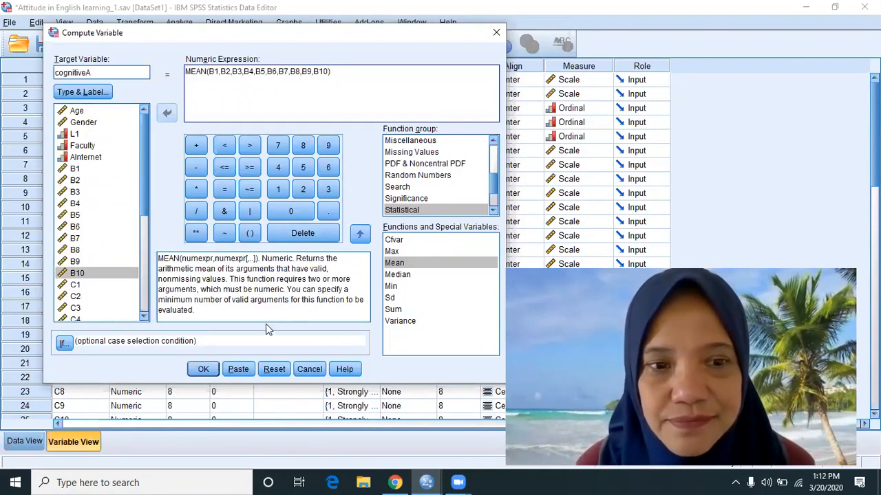
{"action": "left_click", "coordinate": [203, 370]}
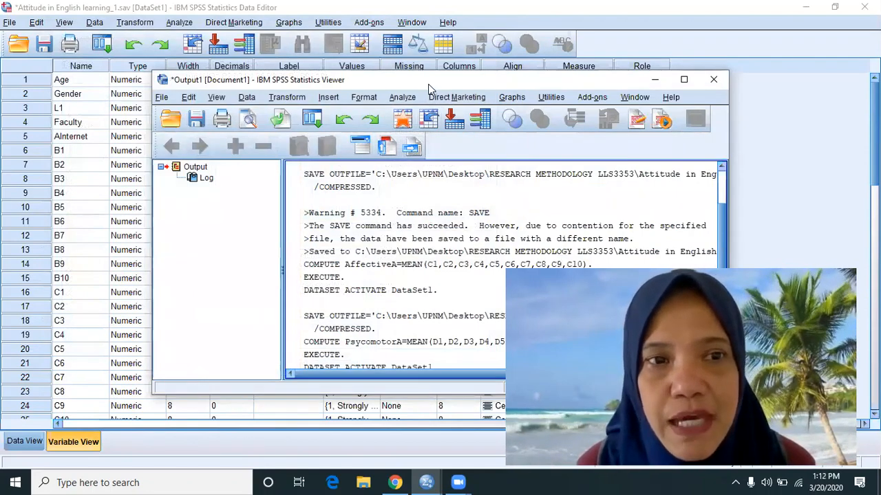
Check the cognitiveA COMPUTE command in the output log, minimize the output viewer and inspect the computed values in the dataset.
{"action": "left_click_drag", "start_coordinate": [431, 85], "coordinate": [342, 65]}
{"action": "scroll", "coordinate": [379, 191], "scroll_direction": "down", "scroll_amount": 6}
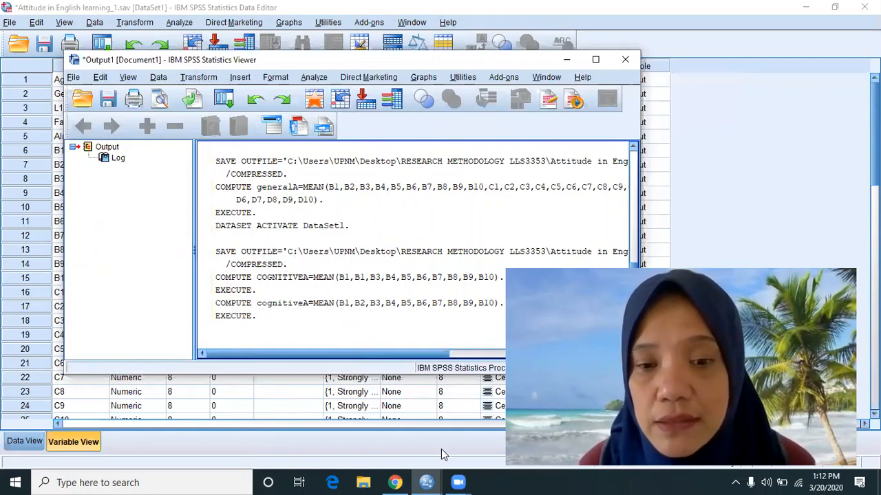
{"action": "left_click", "coordinate": [427, 482]}
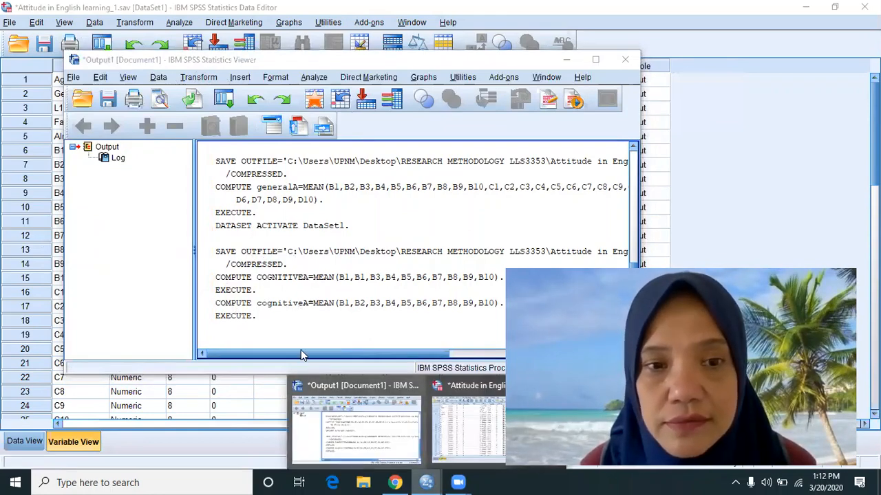
{"action": "left_click", "coordinate": [356, 423]}
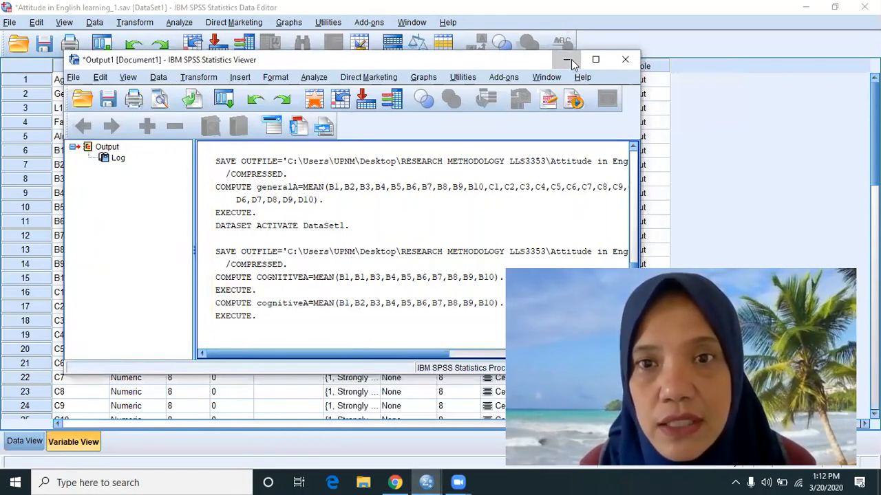
{"action": "left_click", "coordinate": [571, 60]}
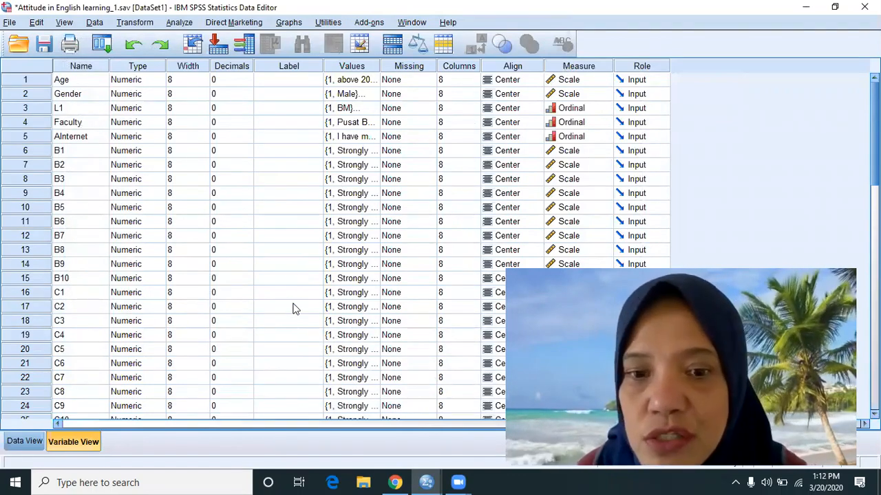
{"action": "left_click", "coordinate": [31, 441]}
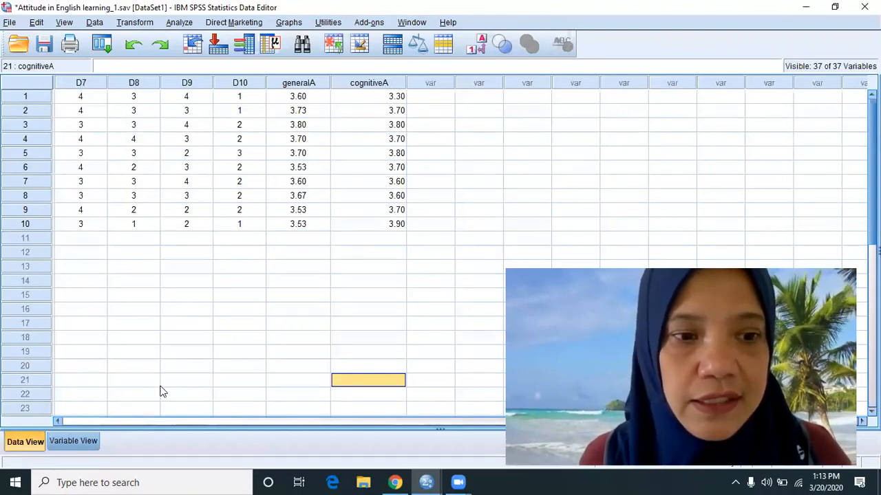
Set the alignment of the cognitiveA variable to Center and return to the data values.
{"action": "left_click", "coordinate": [82, 443]}
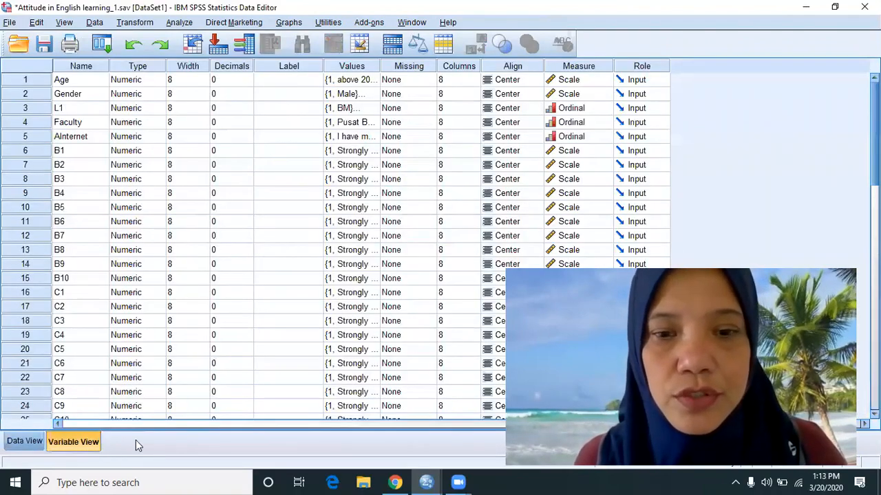
{"action": "scroll", "coordinate": [289, 381], "scroll_direction": "down", "scroll_amount": 5}
{"action": "scroll", "coordinate": [323, 354], "scroll_direction": "down", "scroll_amount": 5}
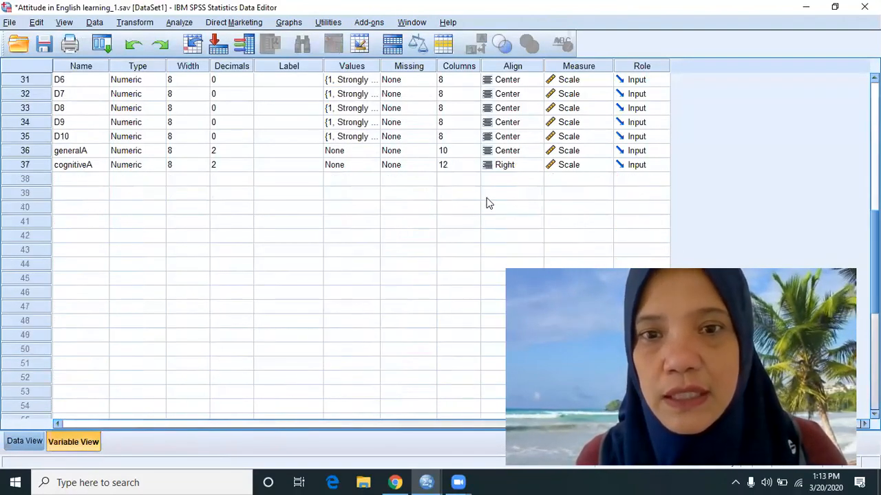
{"action": "left_click", "coordinate": [504, 169]}
{"action": "left_click", "coordinate": [514, 203]}
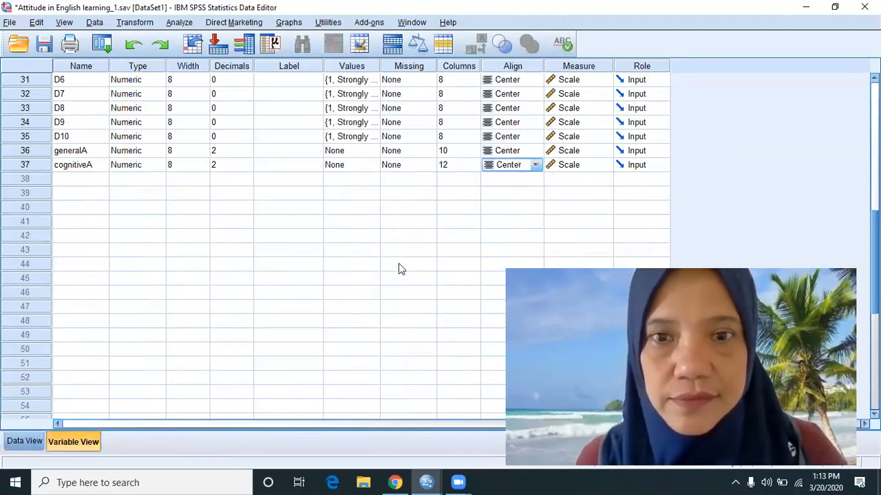
{"action": "left_click", "coordinate": [26, 443]}
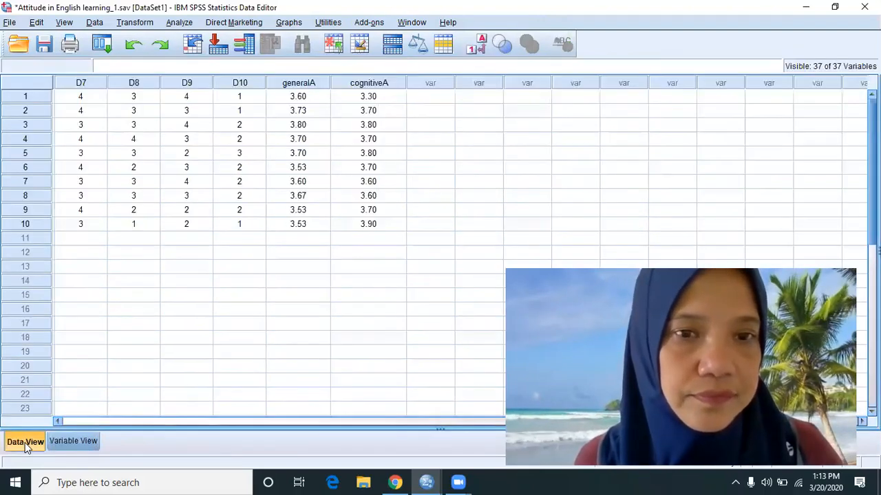